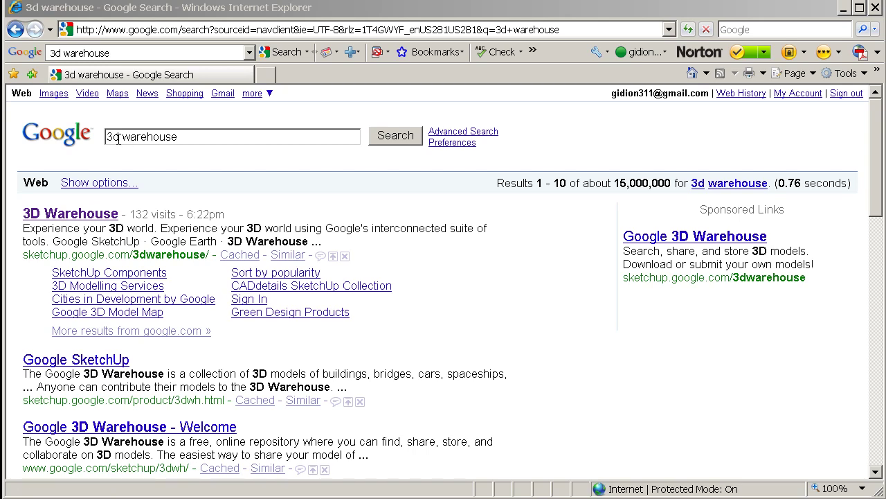
Open the 3D Warehouse site from the Google search results.
{"action": "left_click", "coordinate": [87, 217]}
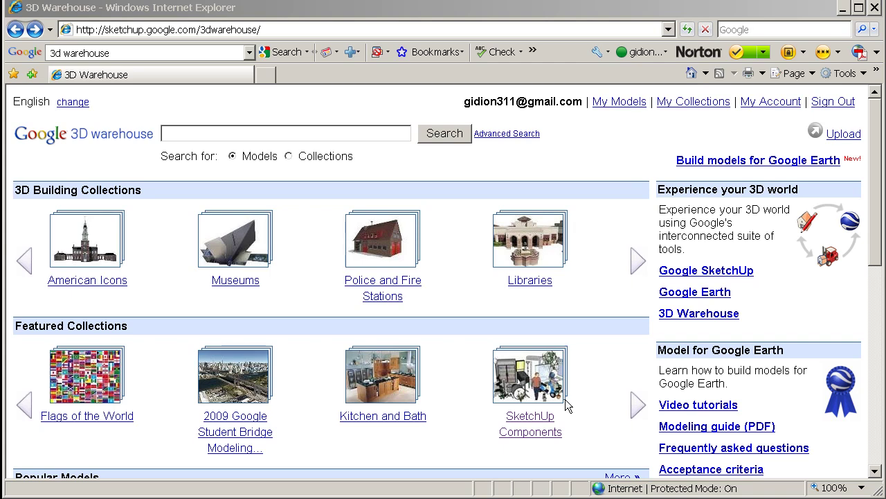
Search 3D Warehouse models for 'daniel tal' and go to results page 2 (13–24).
{"action": "left_click", "coordinate": [175, 134]}
{"action": "type", "text": "d"}
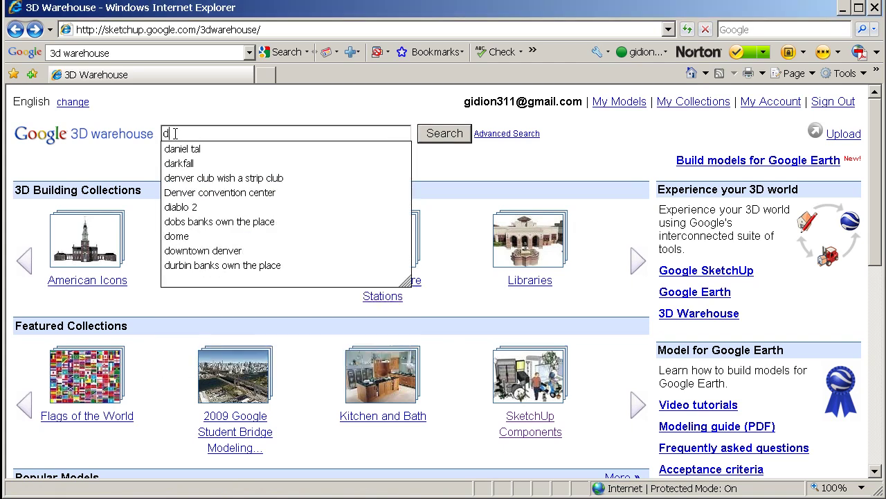
{"action": "type", "text": "aniel tal"}
{"action": "key", "text": "Return"}
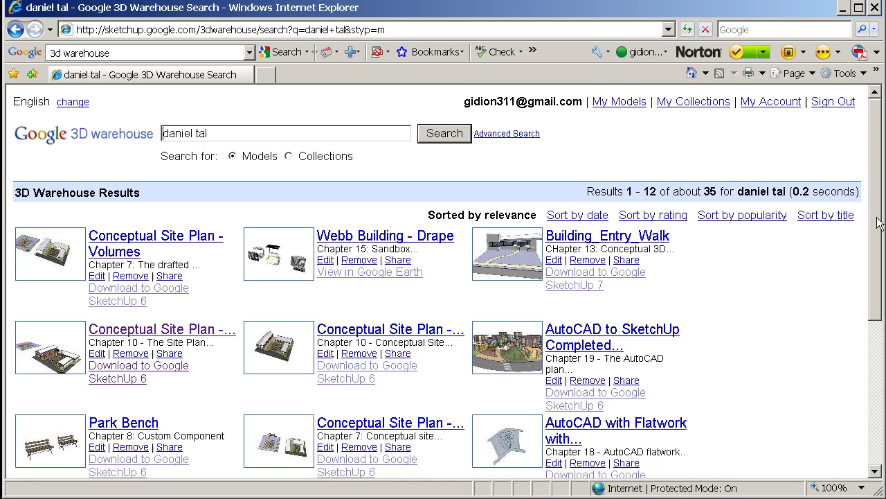
{"action": "left_click_drag", "start_coordinate": [883, 218], "coordinate": [883, 310]}
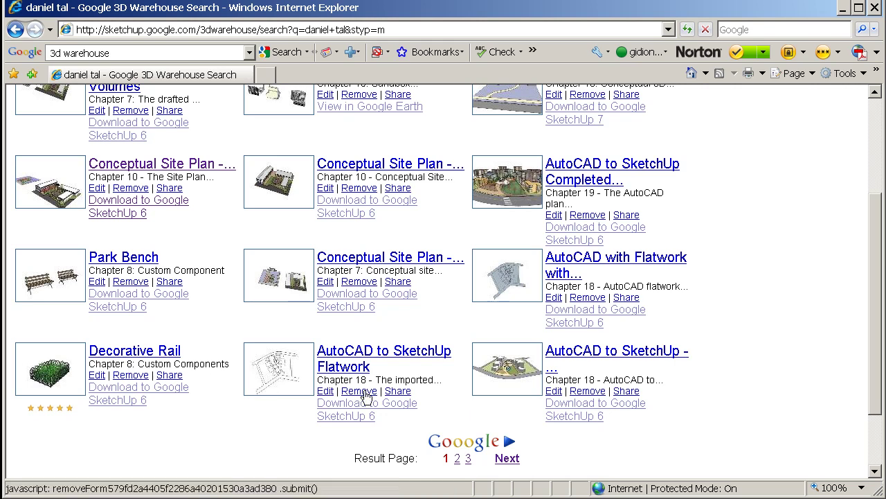
{"action": "left_click", "coordinate": [507, 459]}
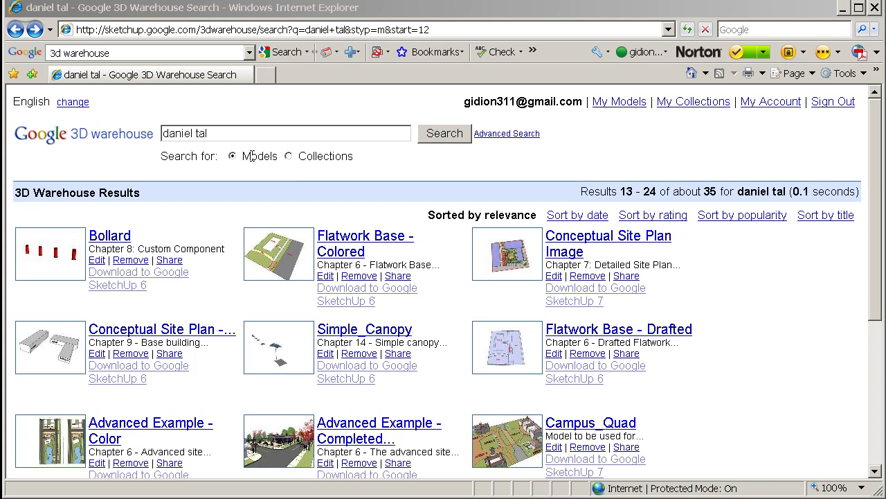
Replace the search with 'tree' and browse the roughly 4688 results, including a palm tree.
{"action": "left_click_drag", "start_coordinate": [233, 134], "coordinate": [108, 119]}
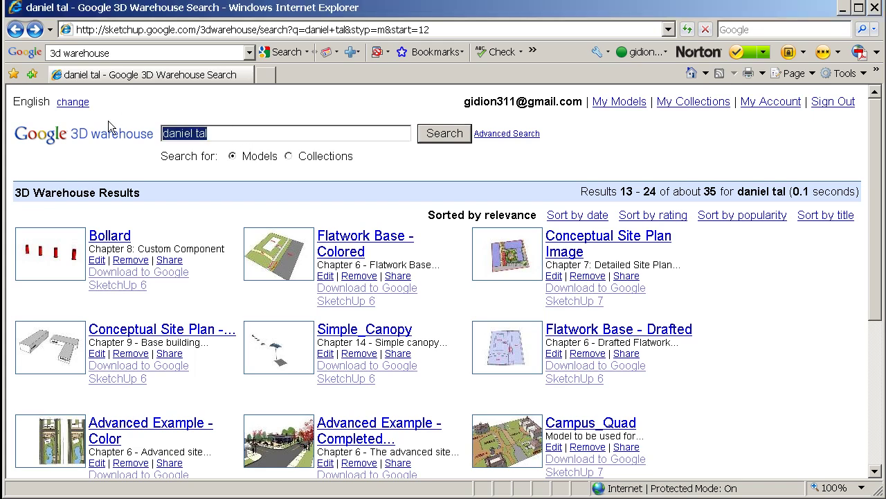
{"action": "type", "text": "tree"}
{"action": "key", "text": "Return"}
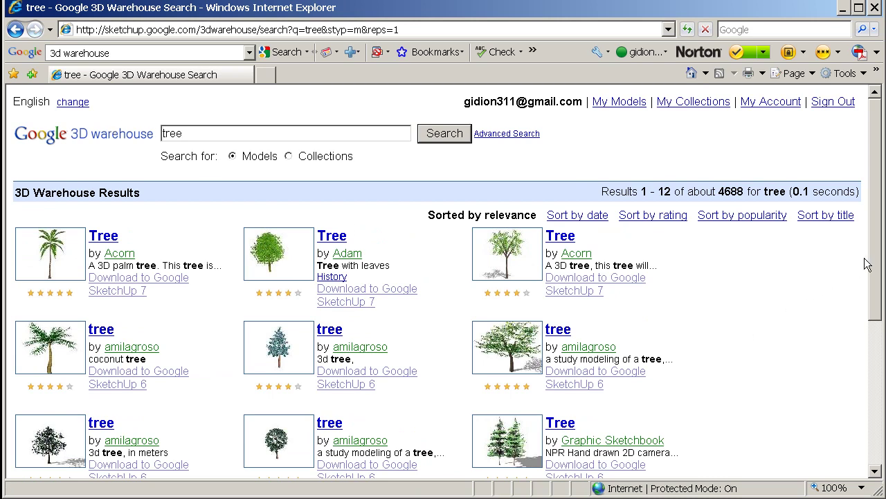
{"action": "left_click_drag", "start_coordinate": [875, 257], "coordinate": [877, 414]}
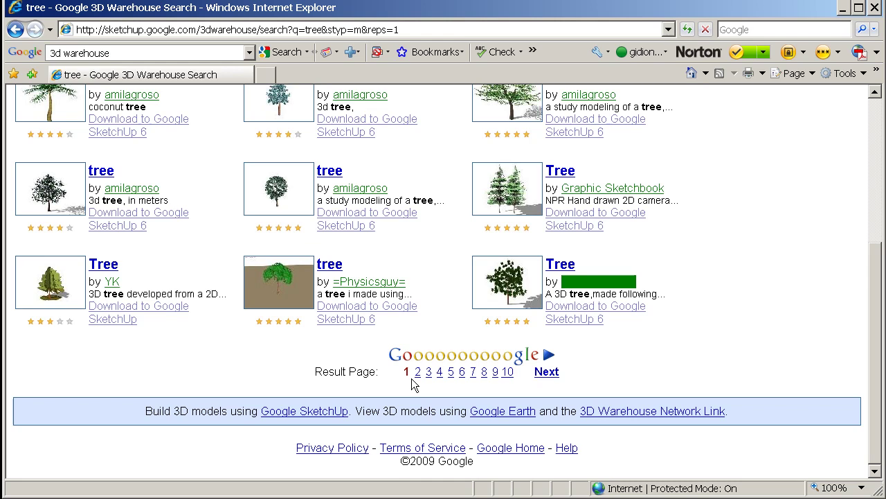
{"action": "left_click_drag", "start_coordinate": [877, 345], "coordinate": [876, 173]}
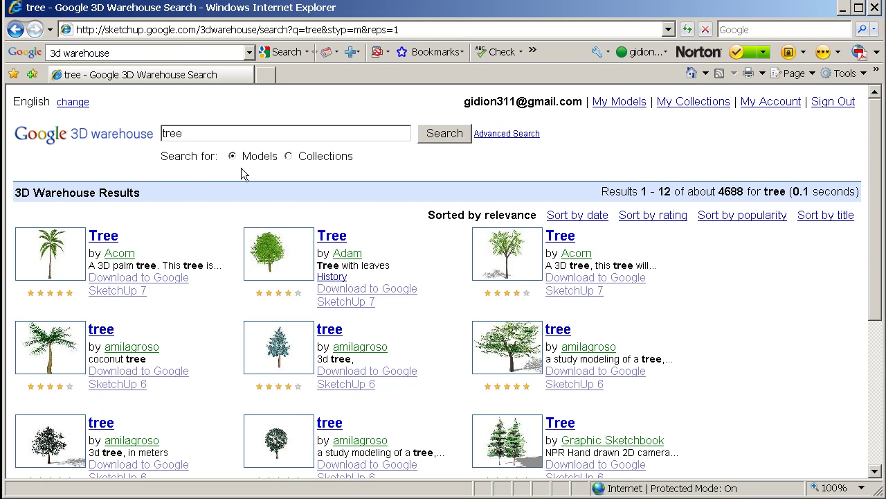
Search Collections for 'landscape forms' and open CADdetails' 51-model Landscape Forms collection.
{"action": "left_click", "coordinate": [289, 157]}
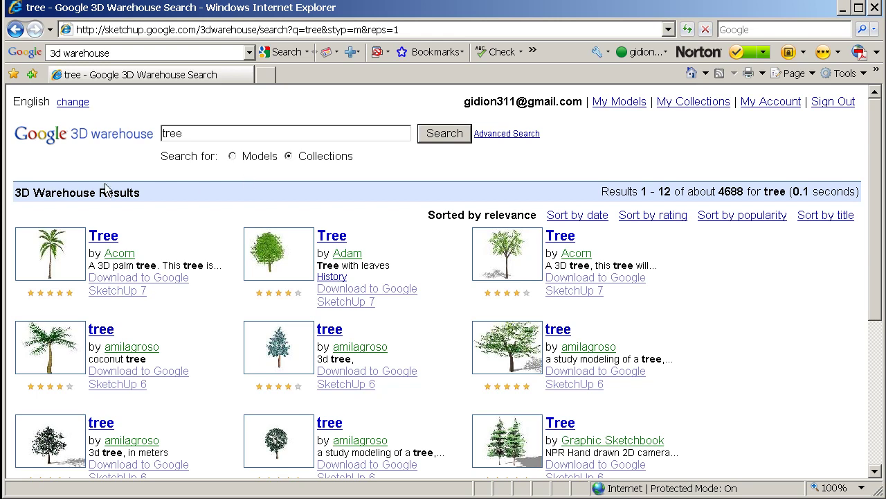
{"action": "left_click_drag", "start_coordinate": [196, 133], "coordinate": [95, 125]}
{"action": "type", "text": "l"}
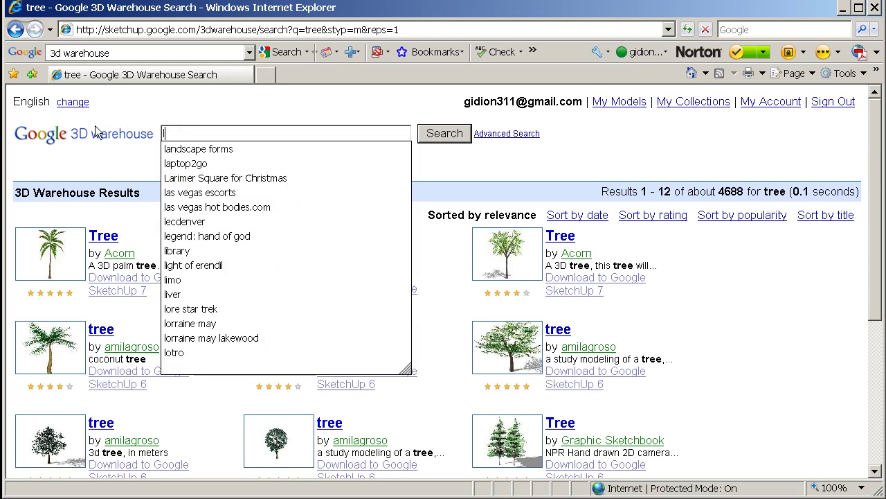
{"action": "type", "text": "andscape f"}
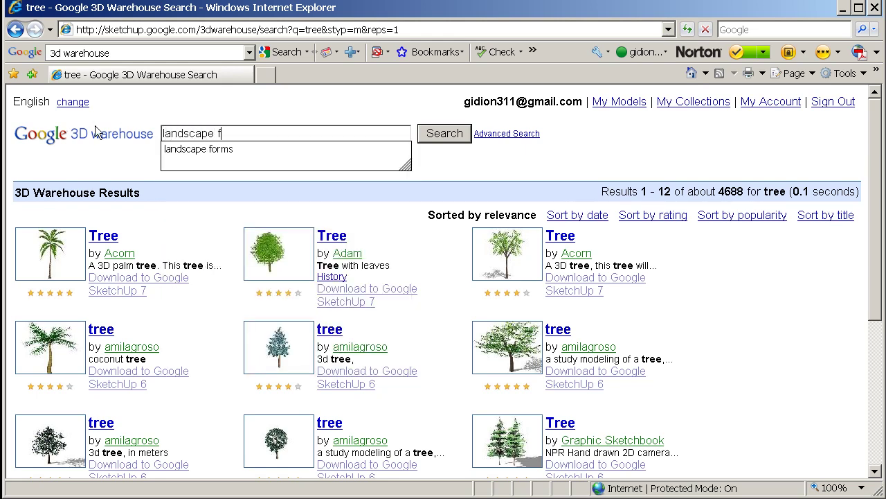
{"action": "type", "text": "orms"}
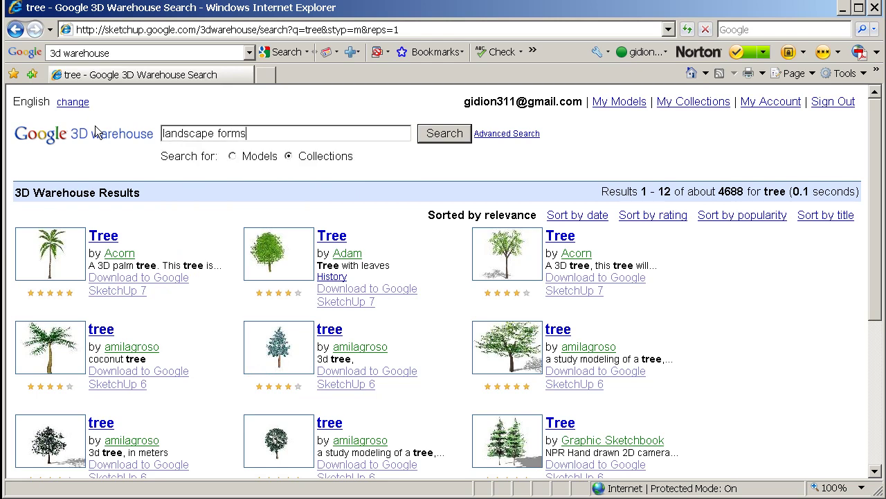
{"action": "key", "text": "Return"}
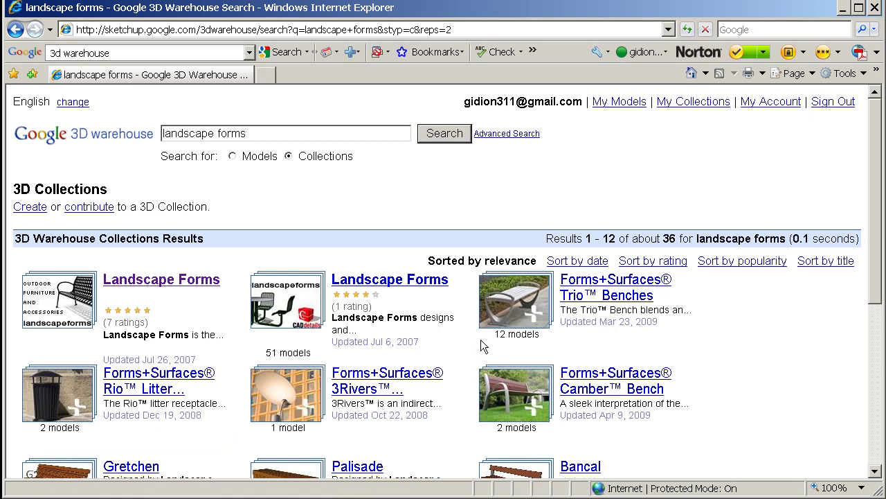
{"action": "left_click", "coordinate": [381, 282]}
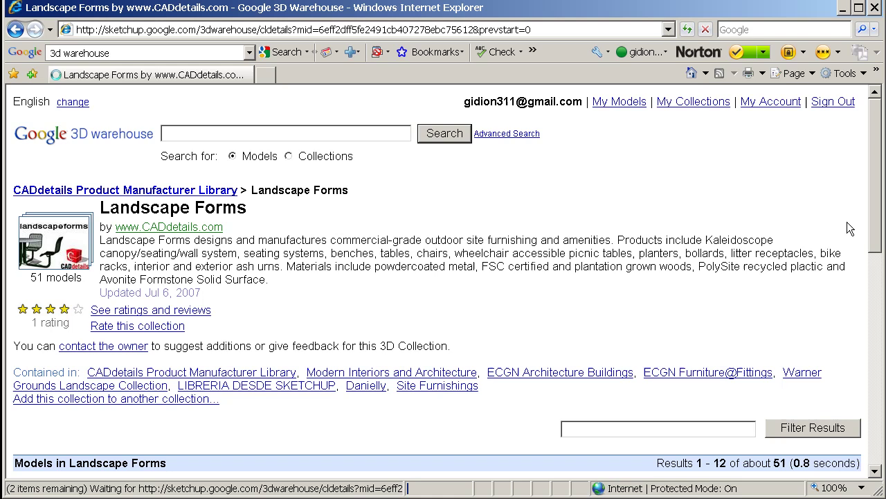
{"action": "left_click_drag", "start_coordinate": [874, 207], "coordinate": [878, 335]}
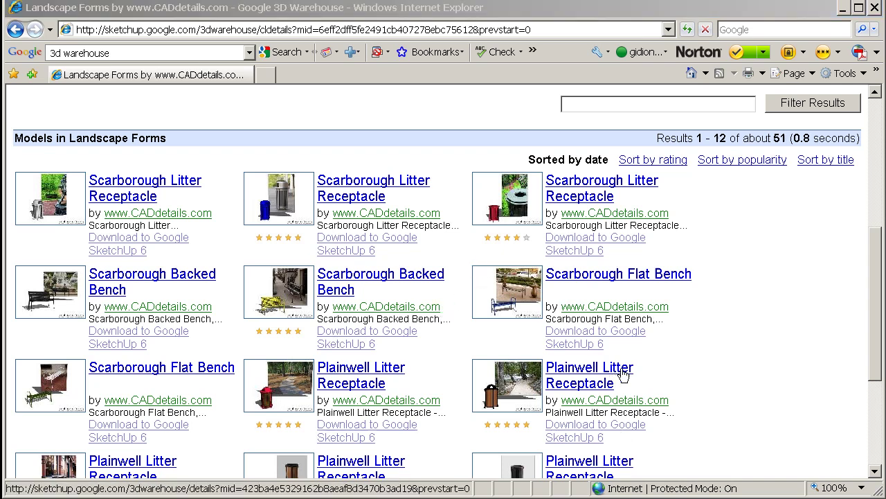
{"action": "left_click_drag", "start_coordinate": [874, 360], "coordinate": [870, 220]}
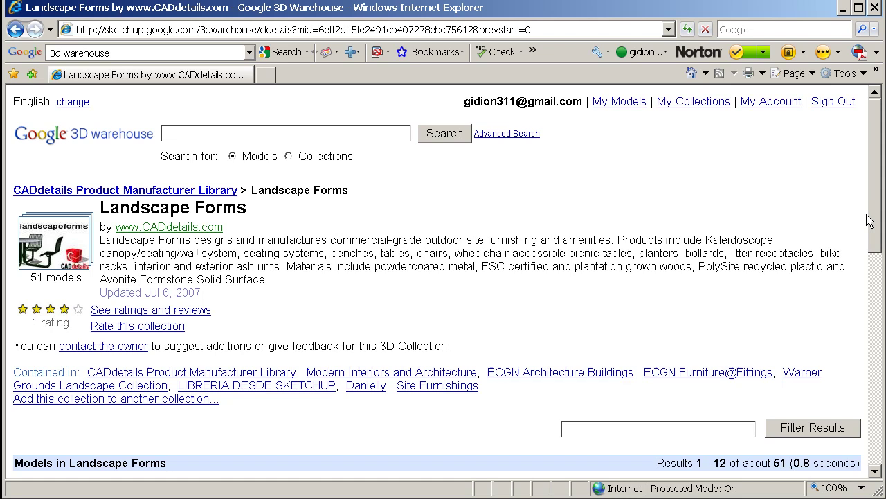
Search 3D Warehouse models for 'human brain' and look over the results.
{"action": "left_click", "coordinate": [183, 132]}
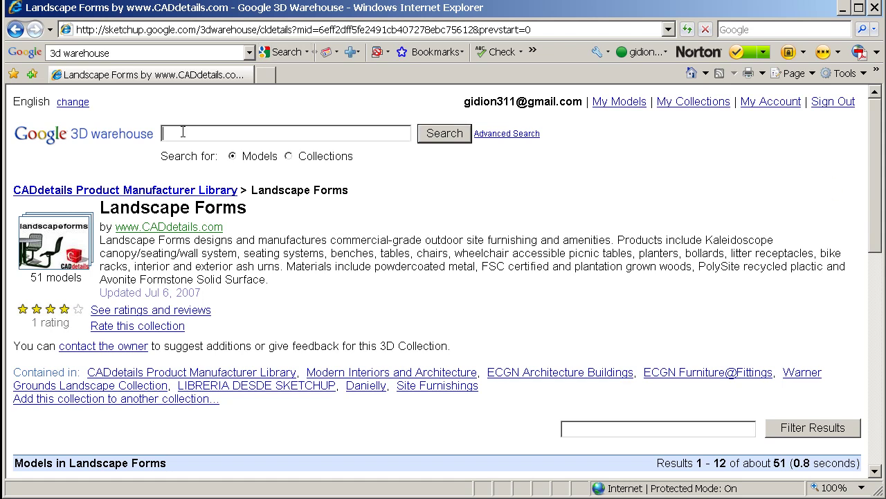
{"action": "type", "text": "human br"}
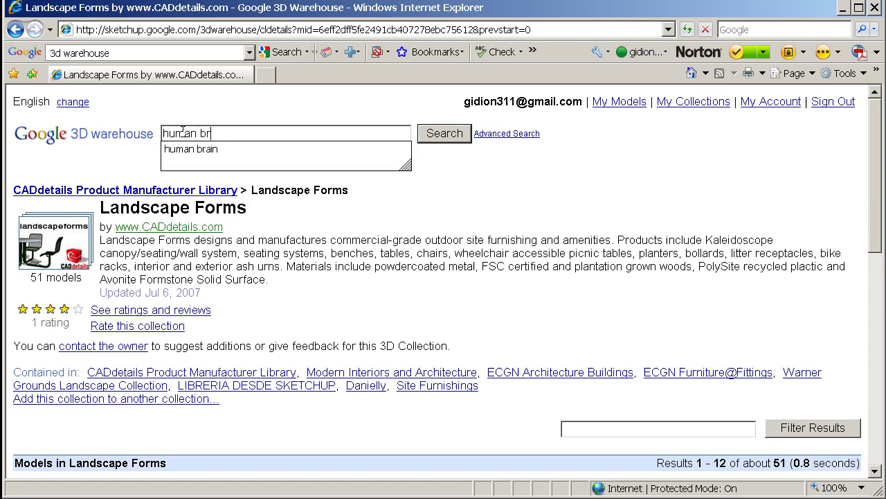
{"action": "type", "text": "ain"}
{"action": "key", "text": "Return"}
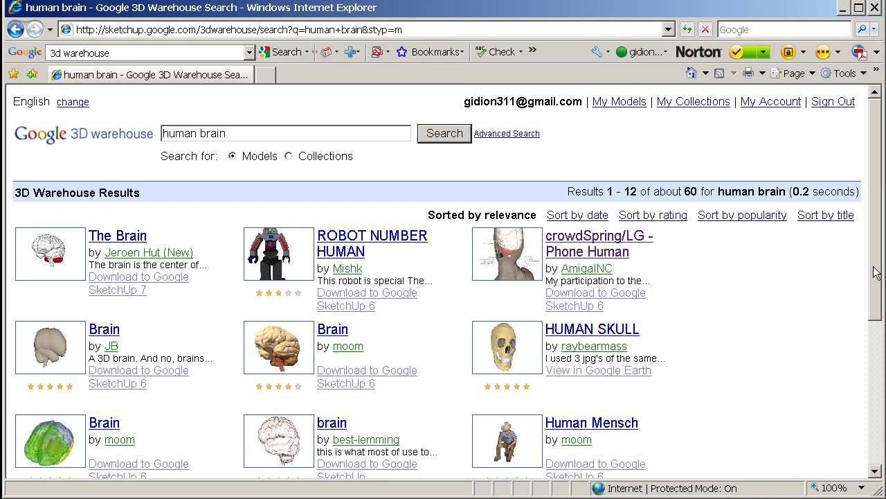
{"action": "left_click_drag", "start_coordinate": [876, 272], "coordinate": [848, 240]}
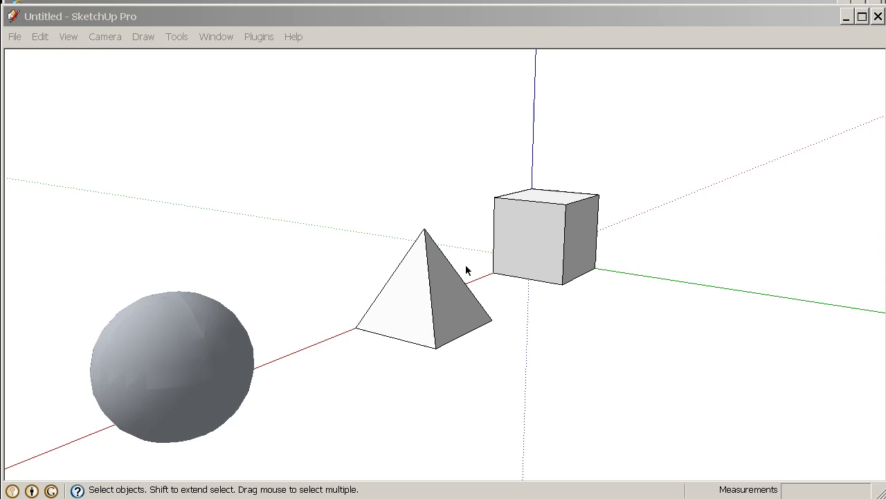
{"action": "left_click", "coordinate": [218, 37]}
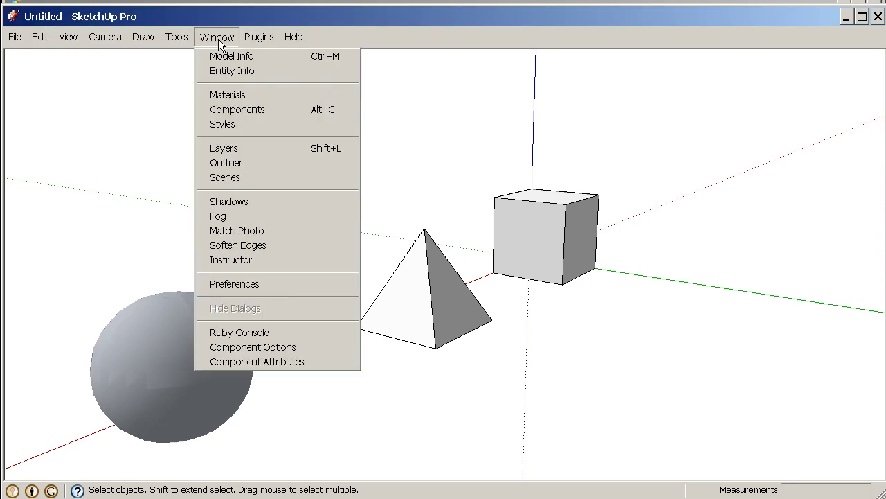
{"action": "left_click", "coordinate": [229, 108]}
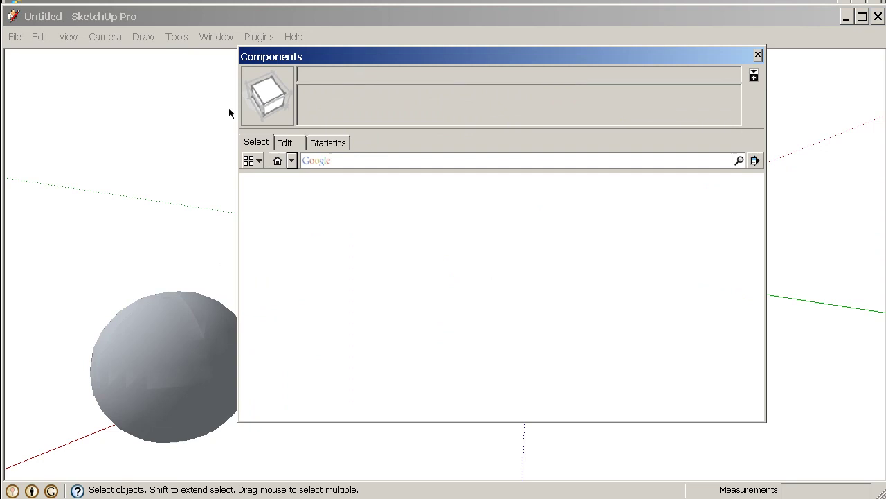
{"action": "left_click", "coordinate": [291, 164]}
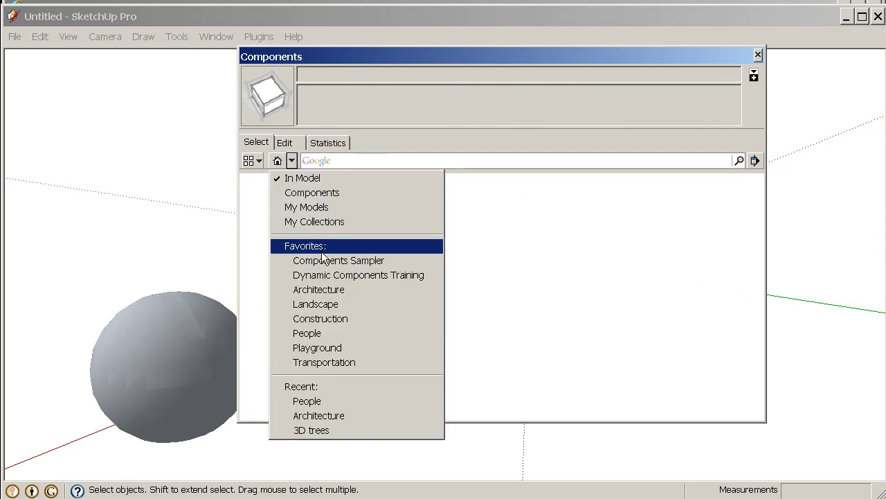
{"action": "left_click", "coordinate": [317, 304]}
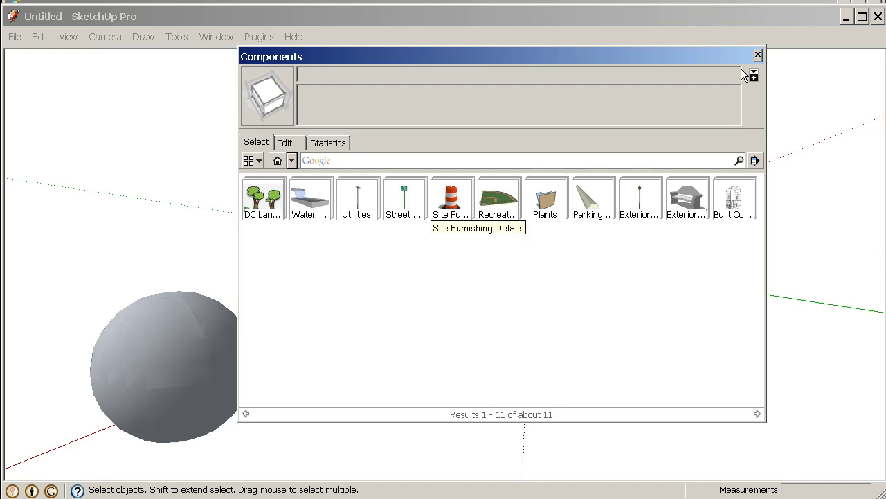
{"action": "left_click", "coordinate": [758, 55]}
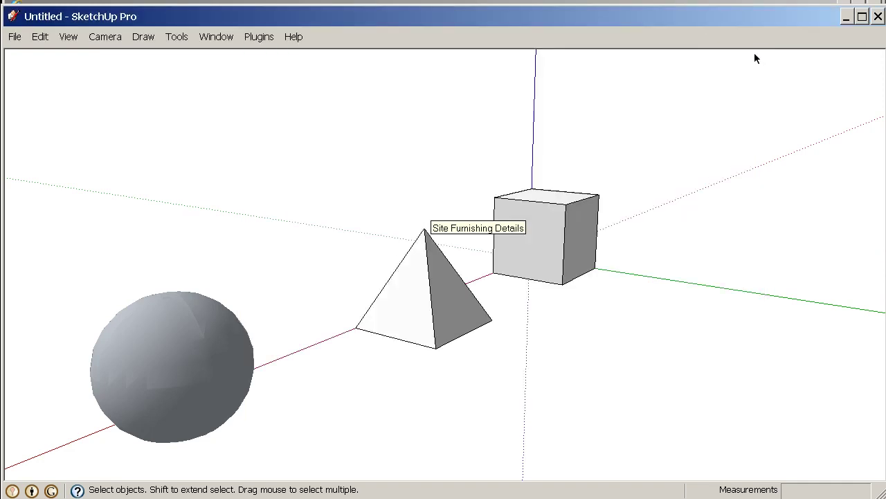
Open the 3D Warehouse browser in SketchUp via File > 3D Warehouse > Get Models.
{"action": "left_click", "coordinate": [15, 37]}
{"action": "mouse_move", "coordinate": [62, 192]}
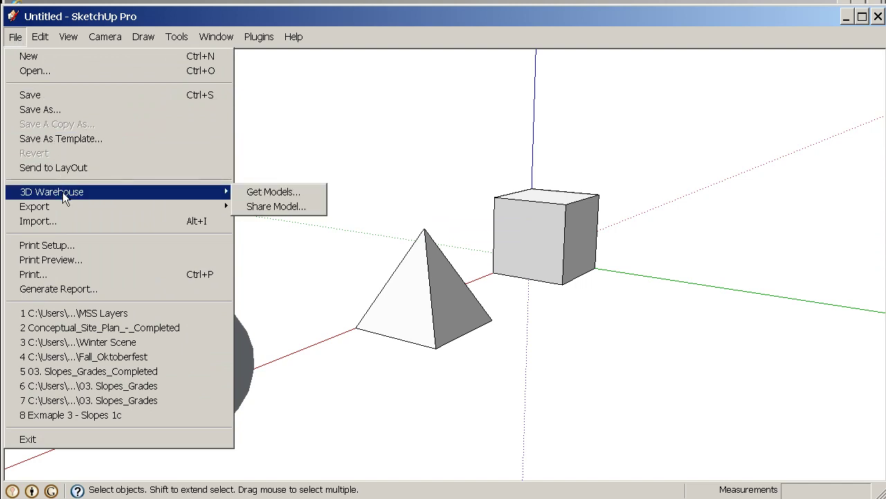
{"action": "left_click", "coordinate": [255, 198]}
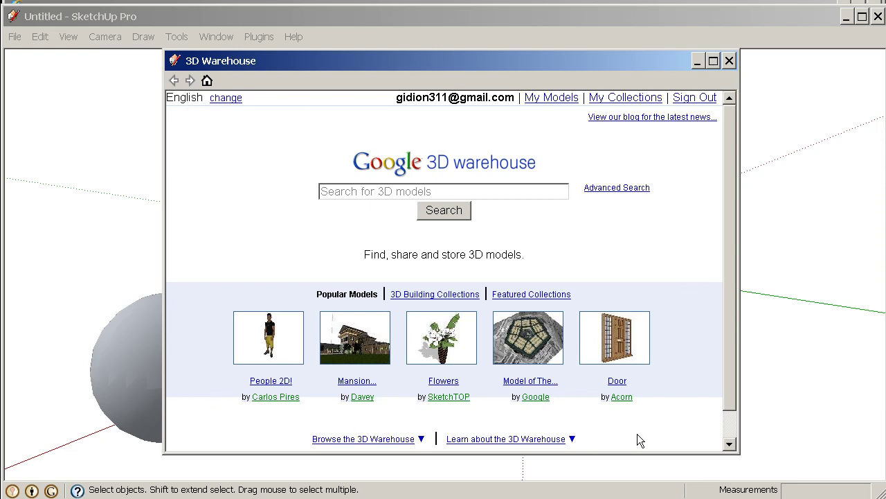
Search the Warehouse for 'tree' (about 4689 models) and open Acorn's palm Tree model page.
{"action": "left_click", "coordinate": [378, 193]}
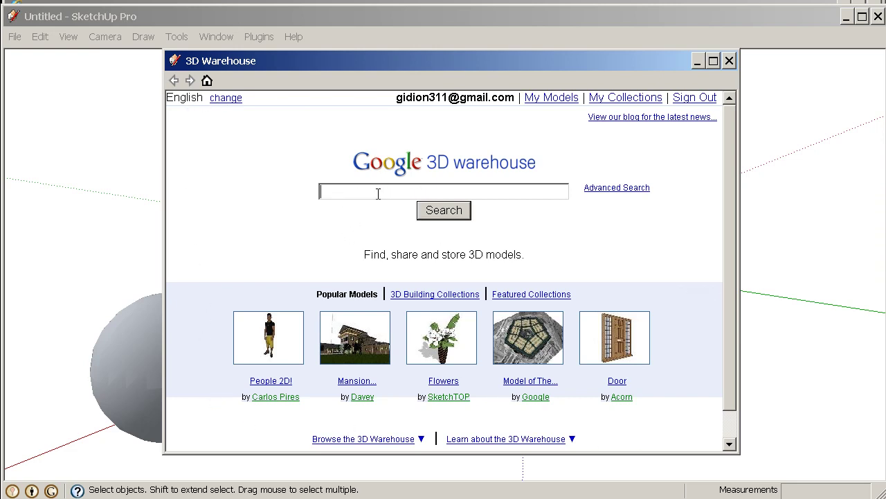
{"action": "type", "text": "tree"}
{"action": "key", "text": "Return"}
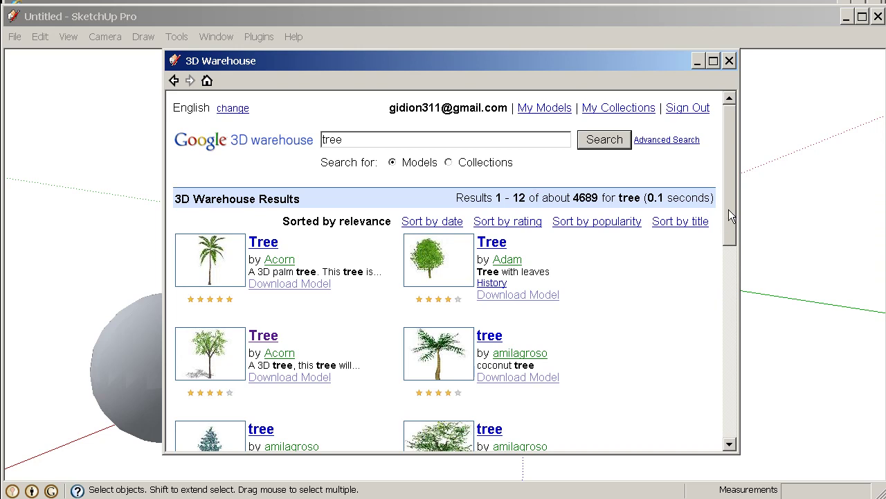
{"action": "mouse_move", "coordinate": [729, 211]}
{"action": "left_mouse_down"}
{"action": "mouse_move", "coordinate": [732, 261]}
{"action": "mouse_move", "coordinate": [728, 211]}
{"action": "left_mouse_up"}
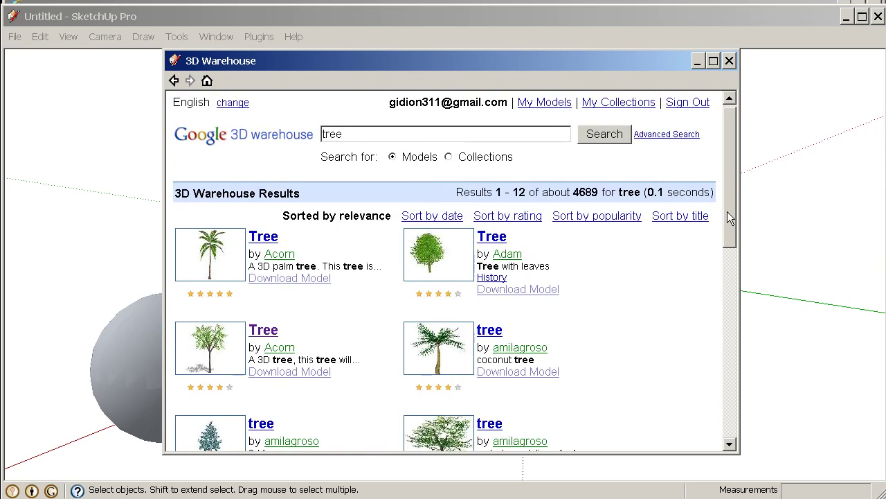
{"action": "left_click", "coordinate": [257, 238]}
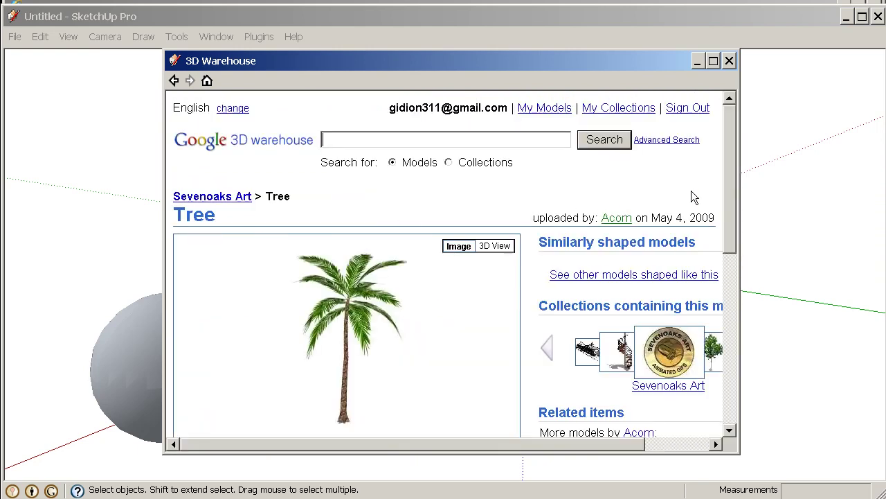
{"action": "left_click_drag", "start_coordinate": [730, 173], "coordinate": [732, 229]}
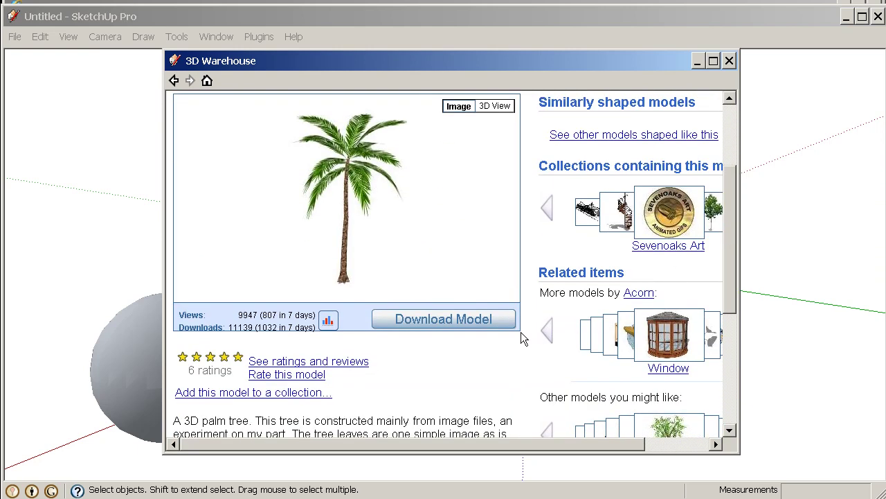
Download the palm tree, load it directly into the model, and place it beside the cube.
{"action": "left_click", "coordinate": [443, 320]}
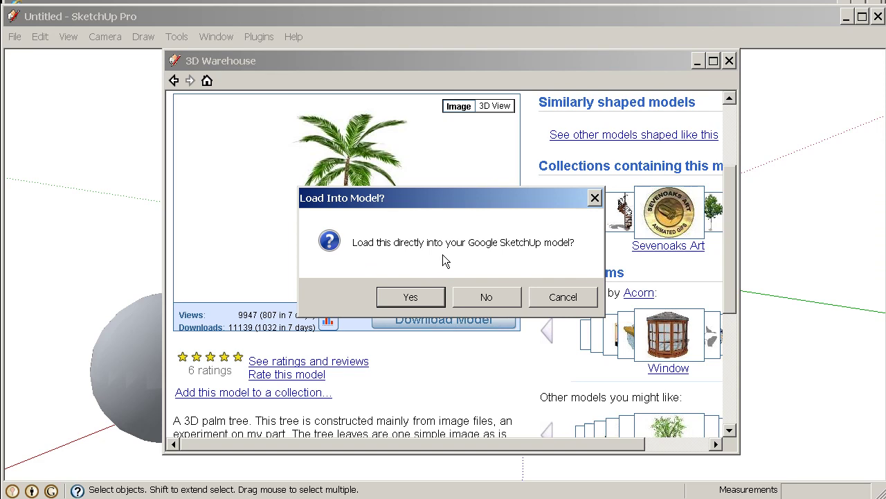
{"action": "left_click", "coordinate": [414, 294]}
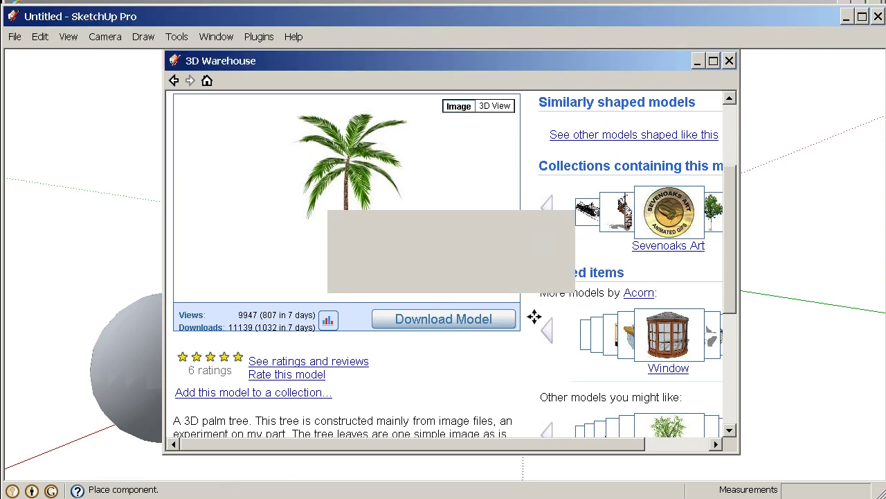
{"action": "left_click", "coordinate": [576, 337]}
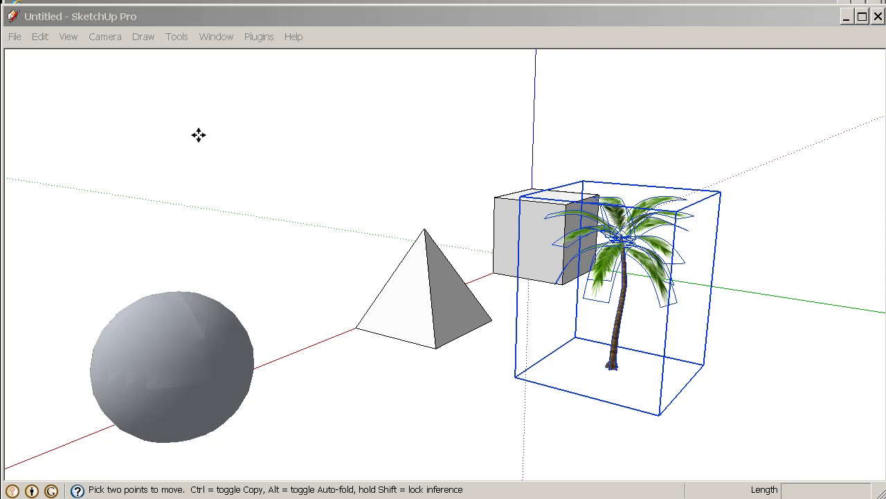
{"action": "left_click", "coordinate": [15, 37]}
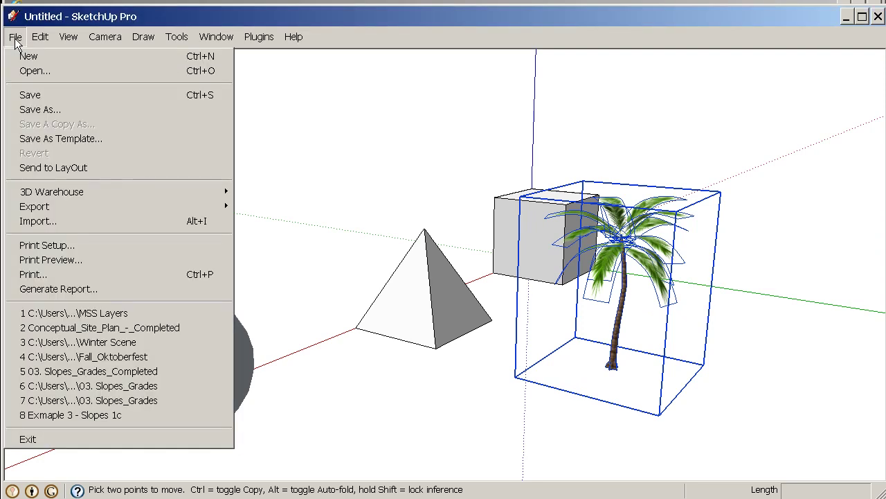
{"action": "mouse_move", "coordinate": [40, 37]}
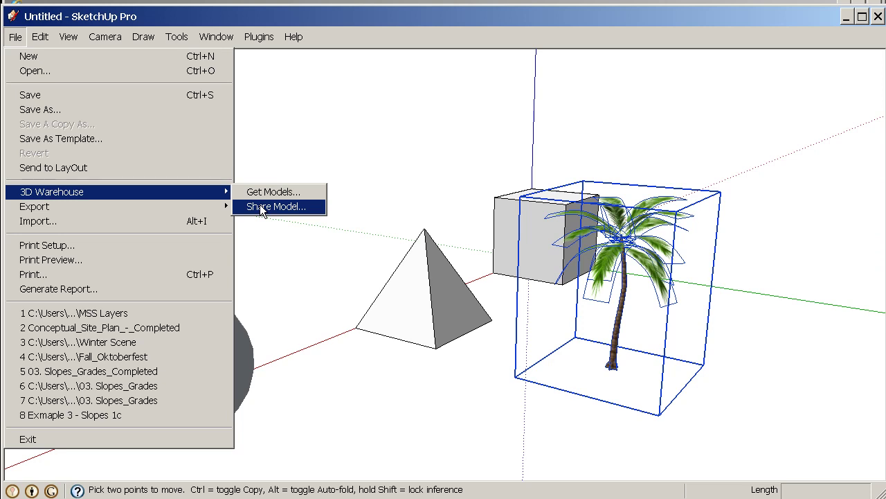
{"action": "left_click", "coordinate": [514, 33]}
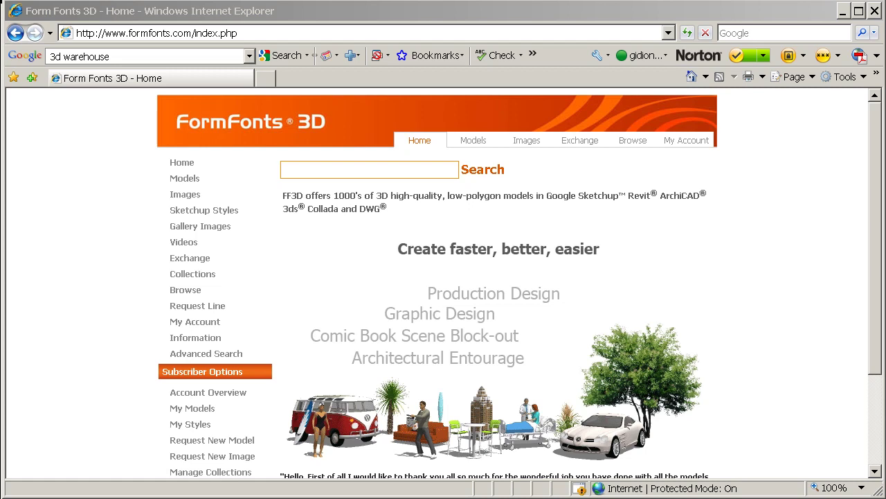
Search FormFonts for 'people', returning 671 models led by PR People 01.
{"action": "left_click", "coordinate": [309, 171]}
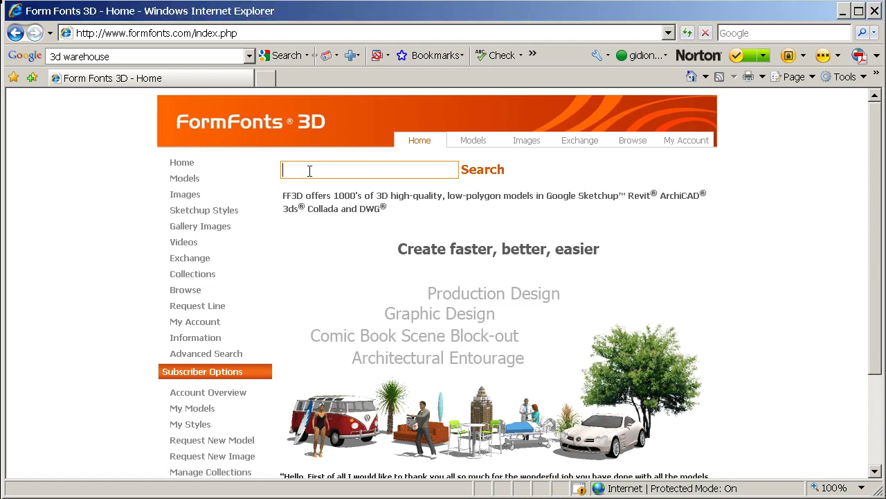
{"action": "type", "text": "people"}
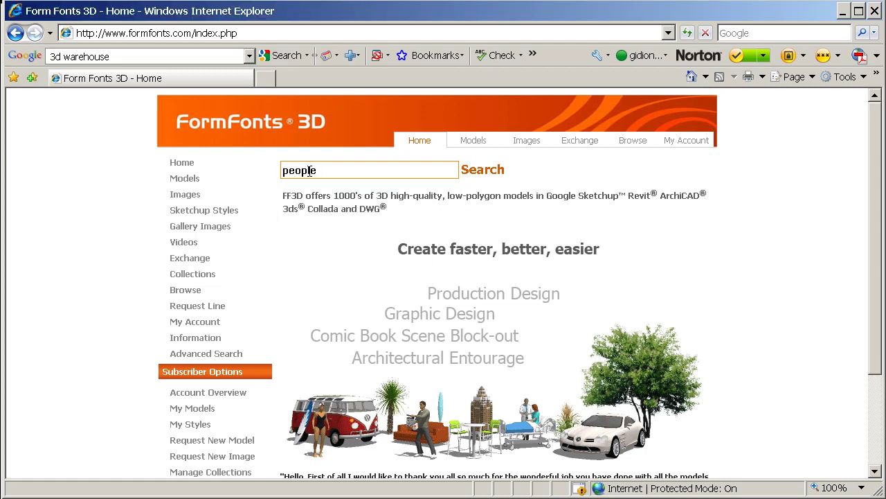
{"action": "key", "text": "Return"}
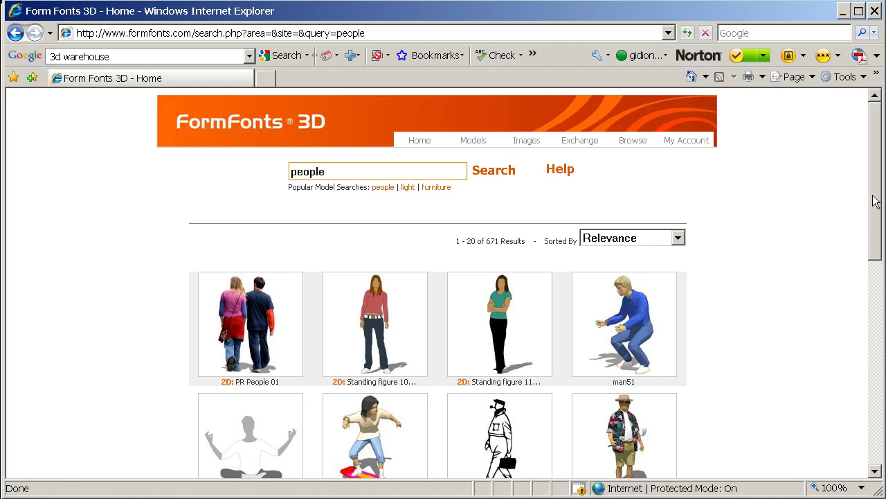
{"action": "left_click_drag", "start_coordinate": [875, 201], "coordinate": [853, 198]}
Replace the search with 'trees' and scan the 246 tree results.
{"action": "left_click_drag", "start_coordinate": [330, 171], "coordinate": [257, 158]}
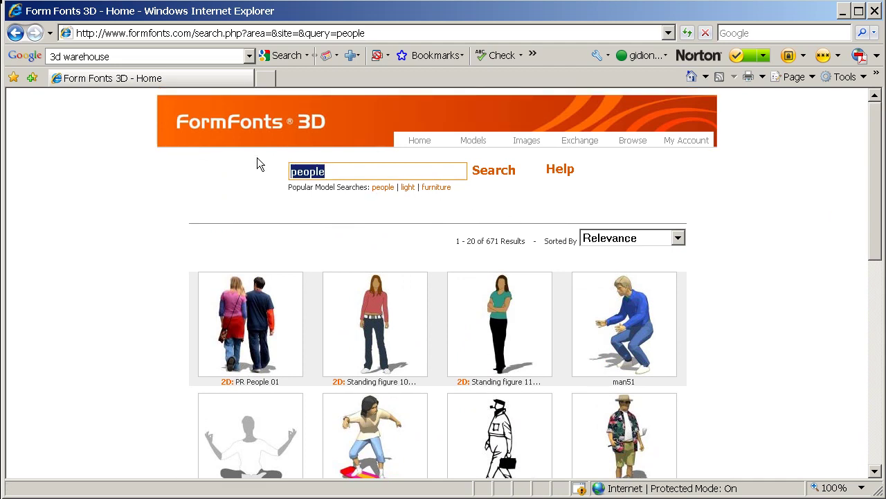
{"action": "type", "text": "trees"}
{"action": "key", "text": "Return"}
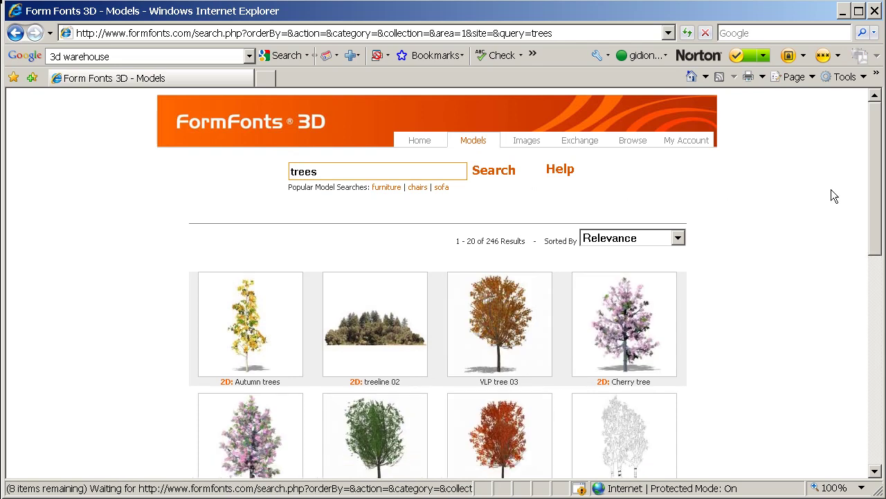
{"action": "scroll", "coordinate": [874, 219], "scroll_direction": "down", "scroll_amount": 2}
{"action": "scroll", "coordinate": [868, 278], "scroll_direction": "up", "scroll_amount": 2}
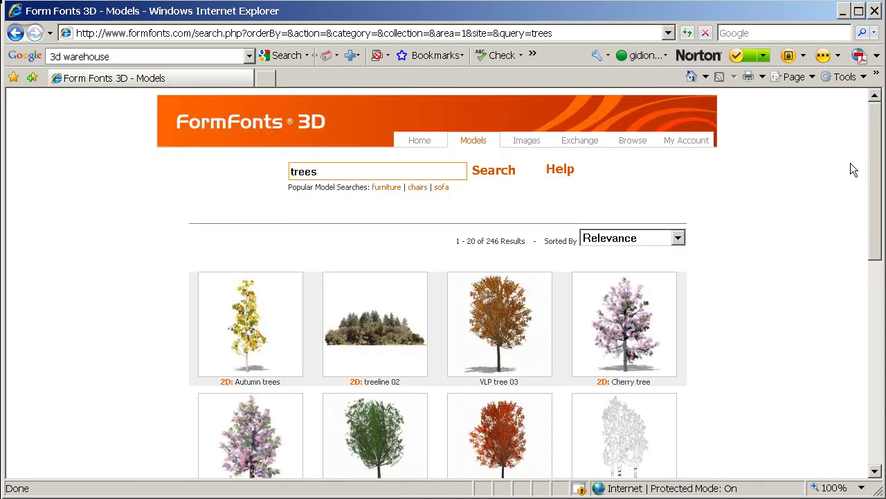
Change the search to 'shrubs', listing 83 models starting with planter 06.
{"action": "left_click_drag", "start_coordinate": [348, 172], "coordinate": [232, 168]}
{"action": "type", "text": "shrub"}
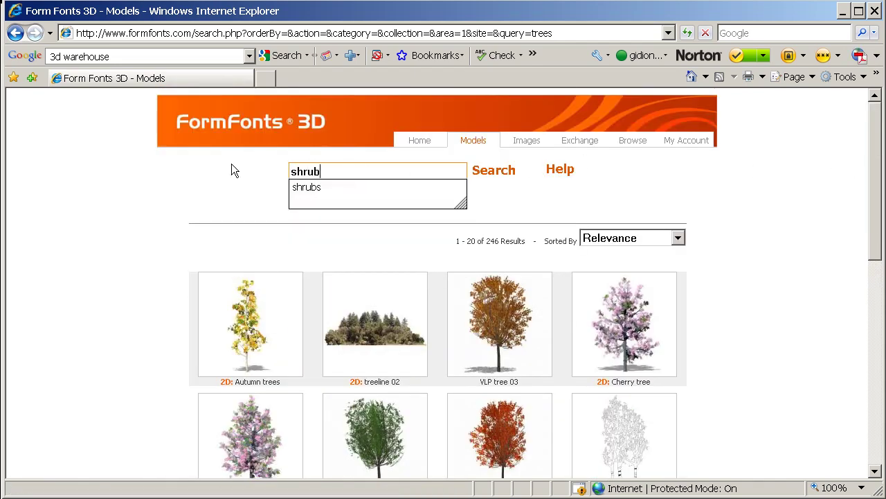
{"action": "type", "text": "s"}
{"action": "key", "text": "Return"}
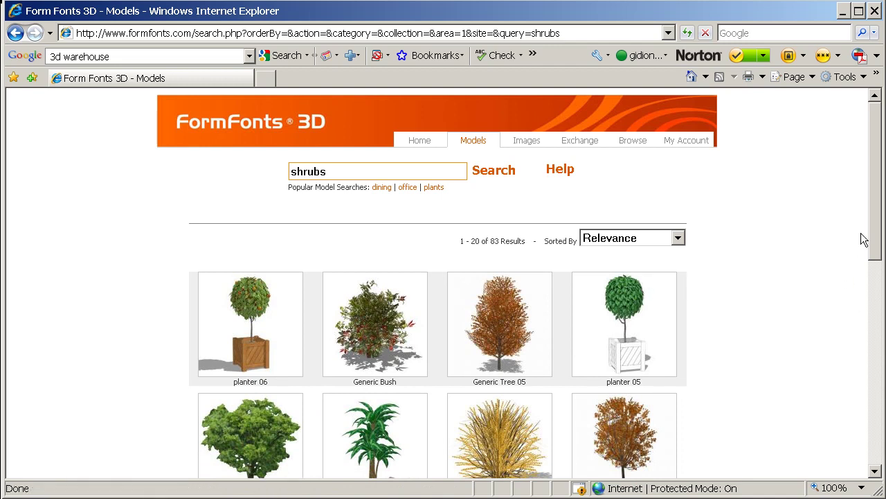
Scroll through the FormFonts 3D shrub results down and back up.
{"action": "left_click_drag", "start_coordinate": [876, 232], "coordinate": [865, 333]}
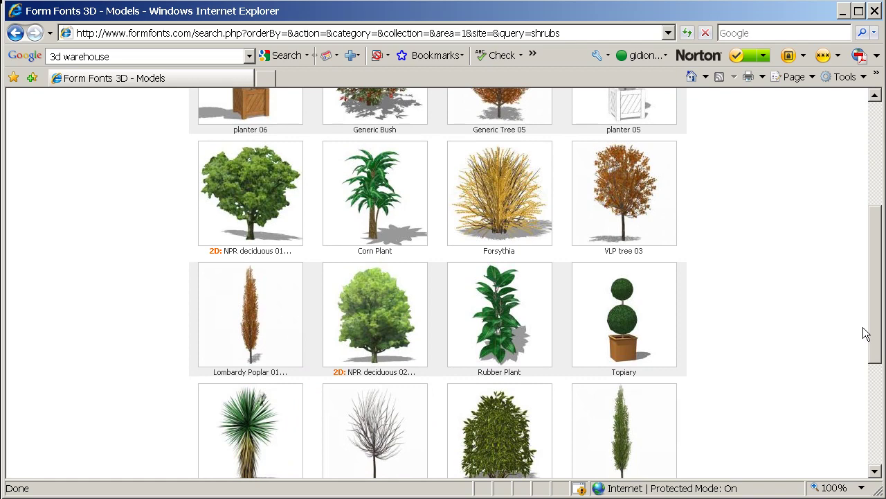
{"action": "left_click_drag", "start_coordinate": [865, 333], "coordinate": [874, 372]}
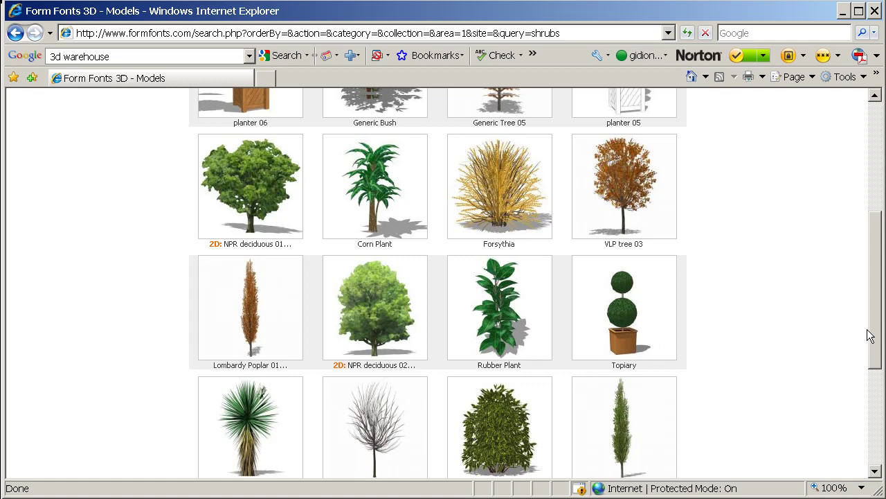
{"action": "left_click_drag", "start_coordinate": [871, 336], "coordinate": [834, 196]}
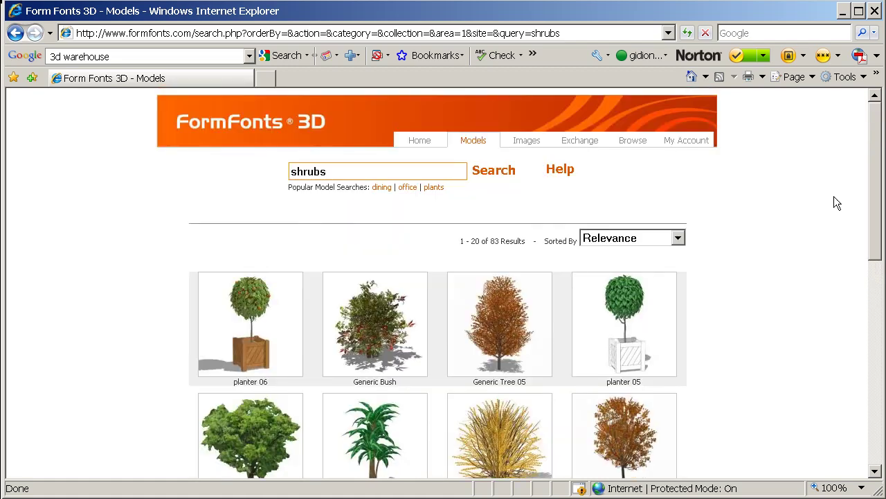
Replace the shrubs search term with 'cars' and run the model search.
{"action": "left_click_drag", "start_coordinate": [337, 172], "coordinate": [245, 167]}
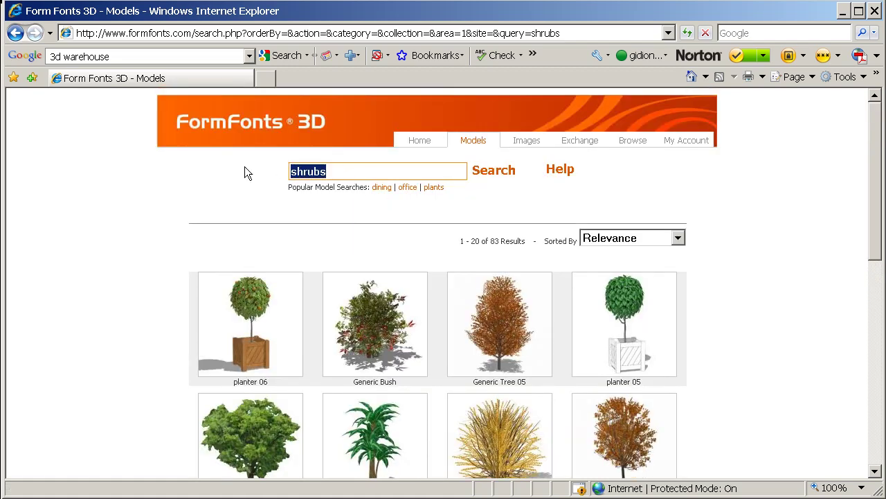
{"action": "type", "text": "cars"}
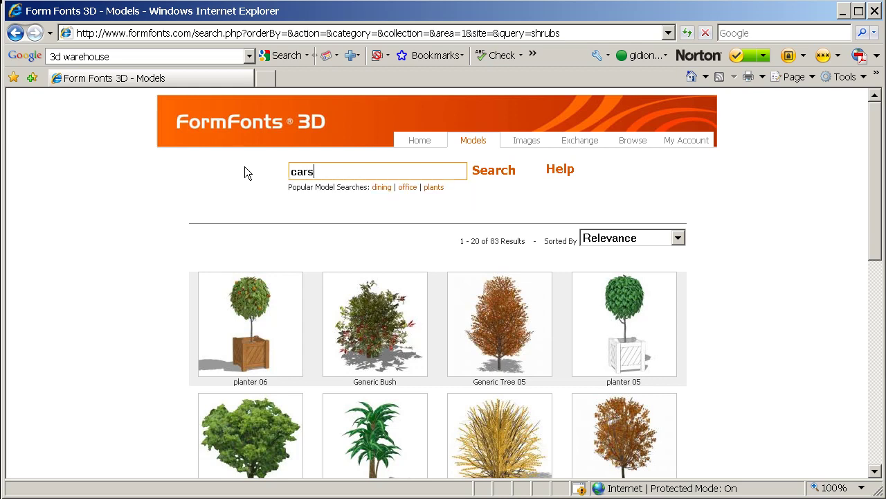
{"action": "key", "text": "Return"}
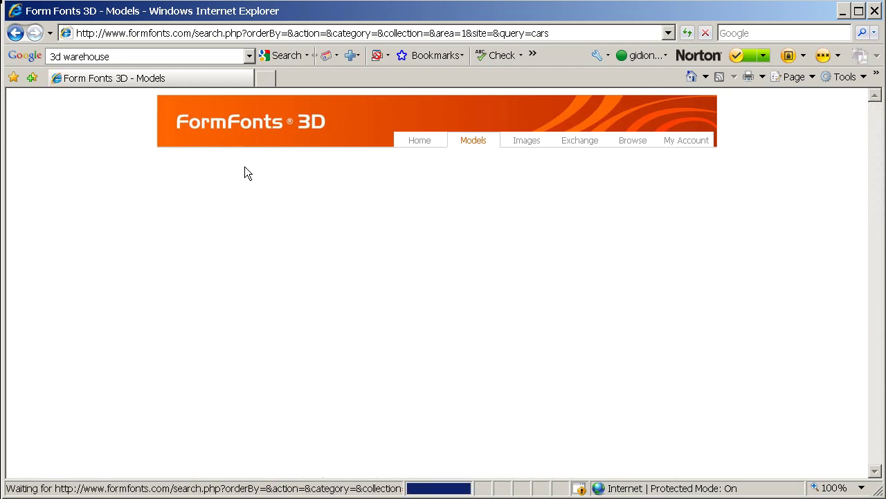